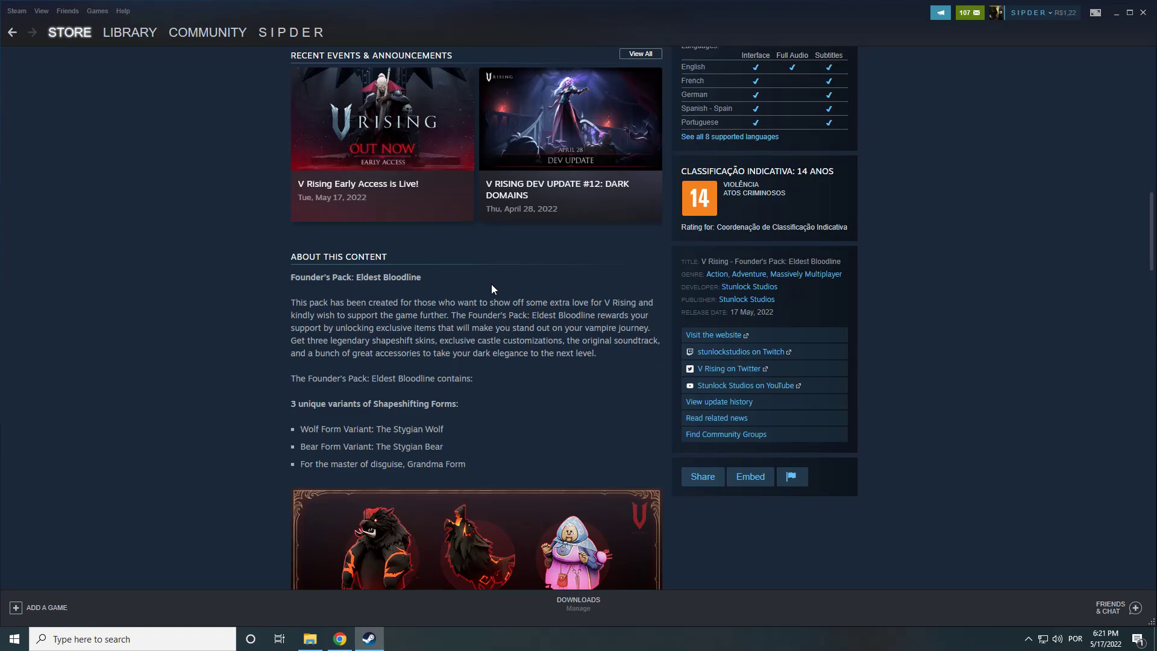
pyautogui.scroll(-1, 470, 284)
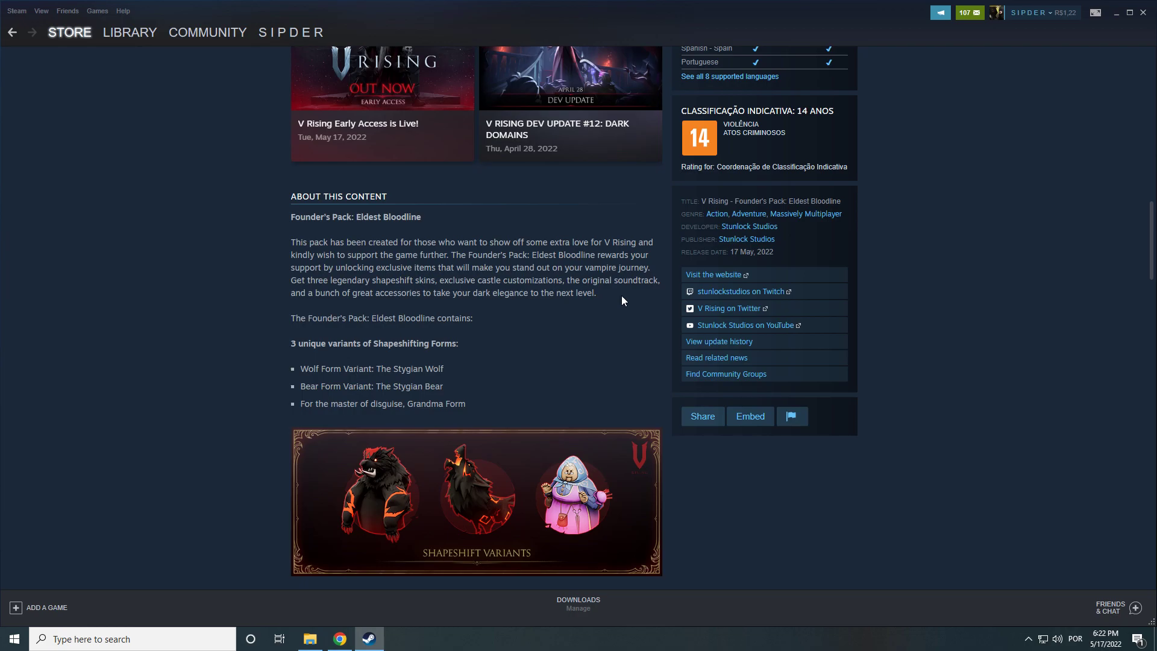
pyautogui.scroll(-3, 621, 296)
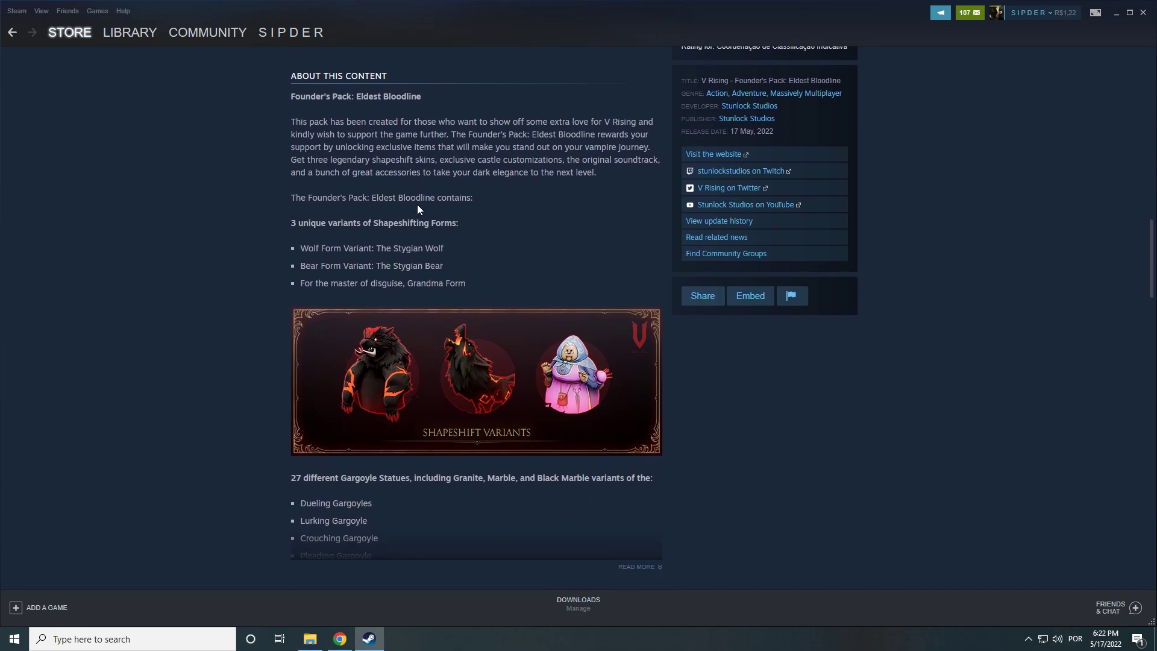
pyautogui.scroll(-3, 507, 206)
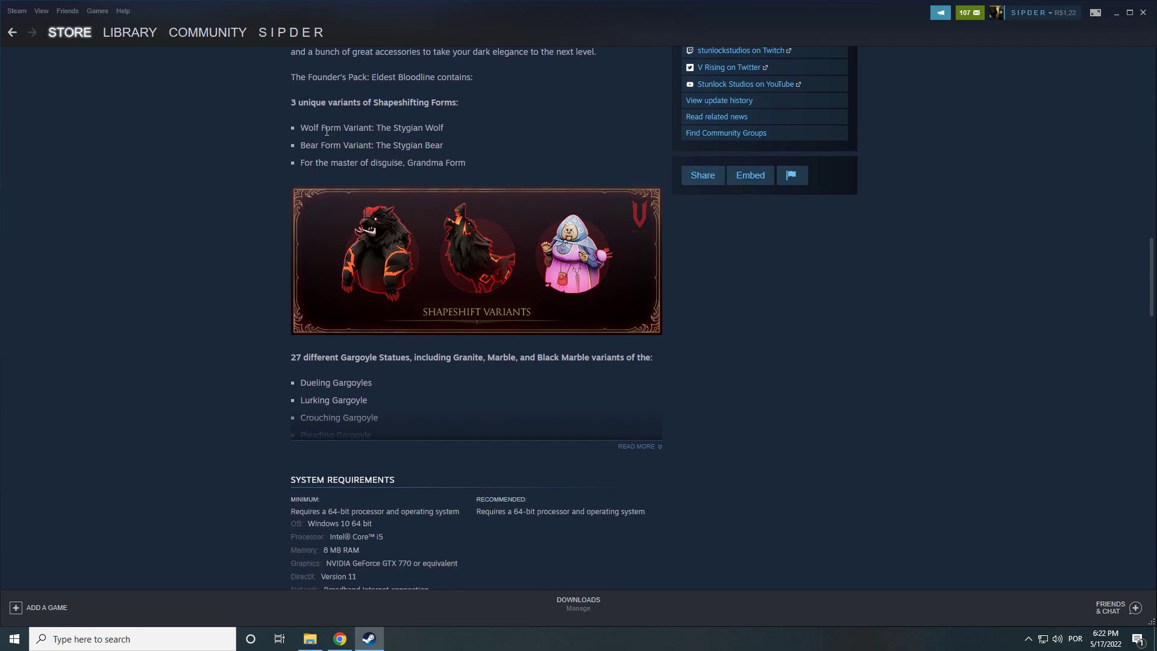
pyautogui.scroll(2, 394, 177)
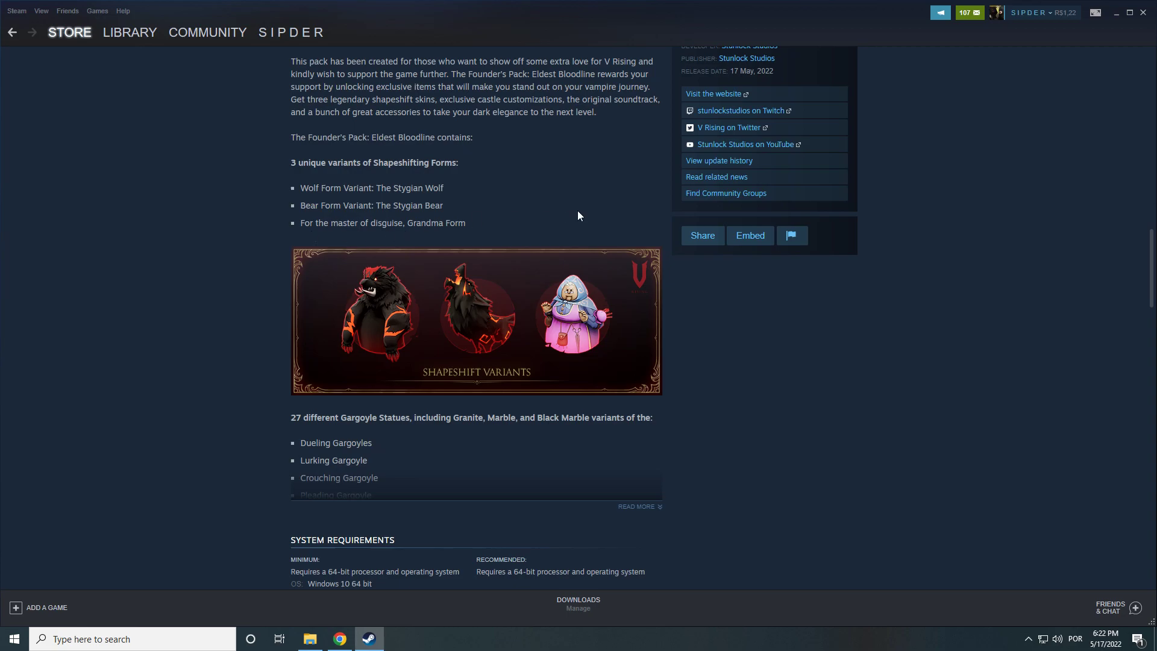
pyautogui.scroll(-2, 577, 211)
pyautogui.scroll(-2, 578, 235)
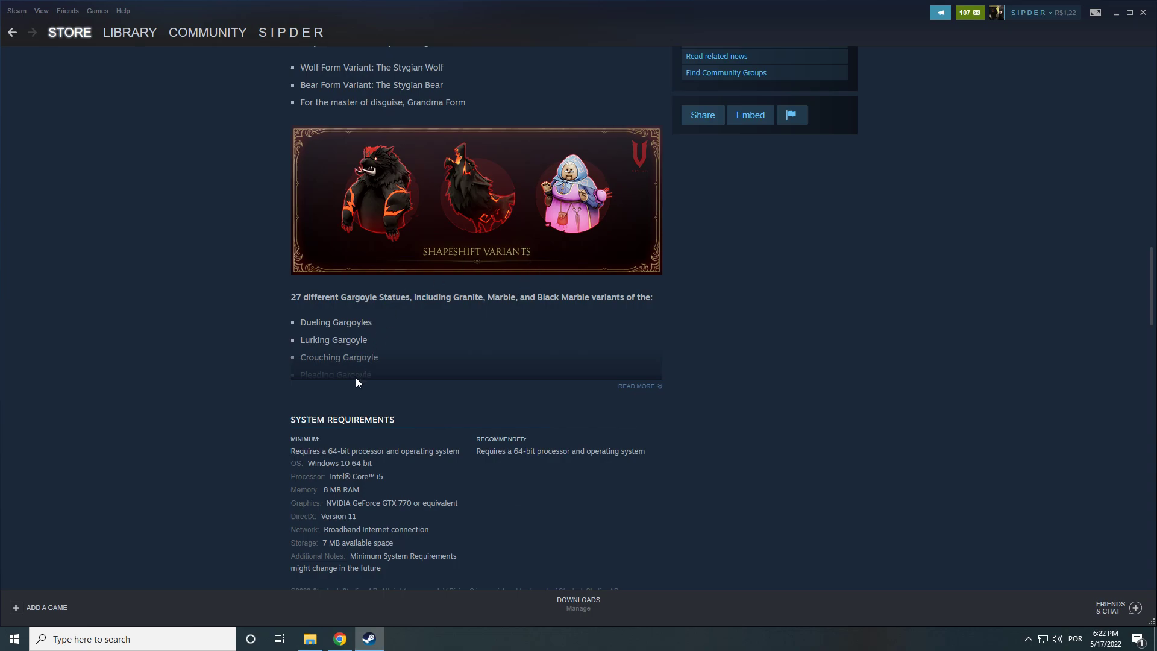
# Step: Expand the Founder's Pack description to reveal the gargoyle lists and 16 vampire accessories
pyautogui.click(637, 386)
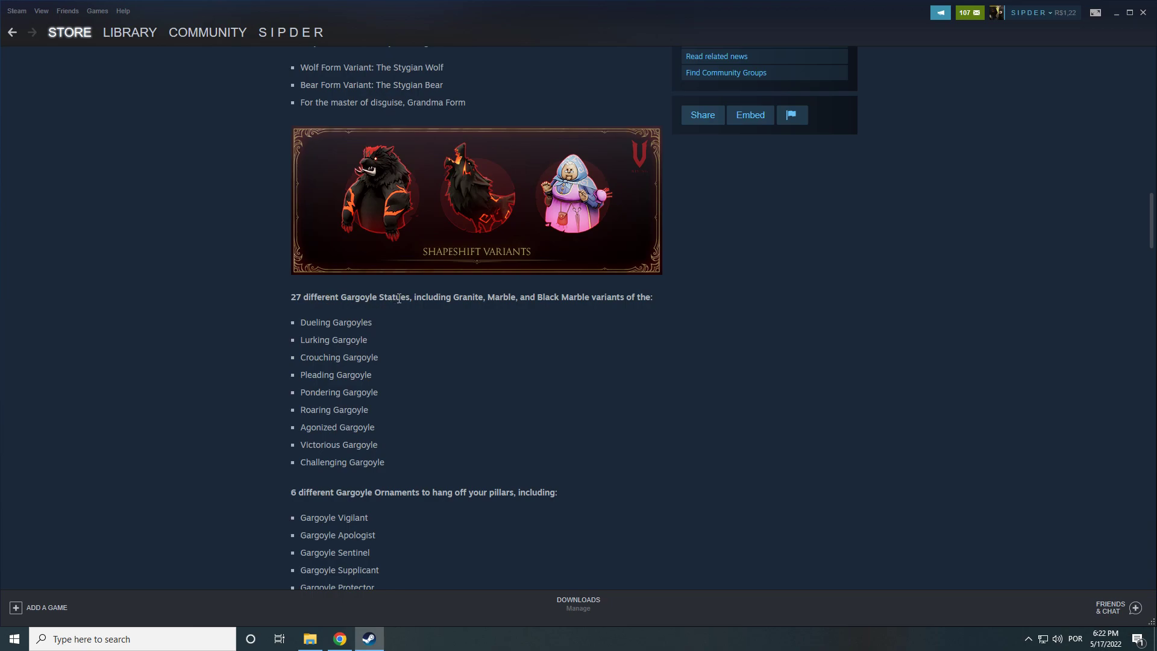
pyautogui.scroll(-3, 669, 292)
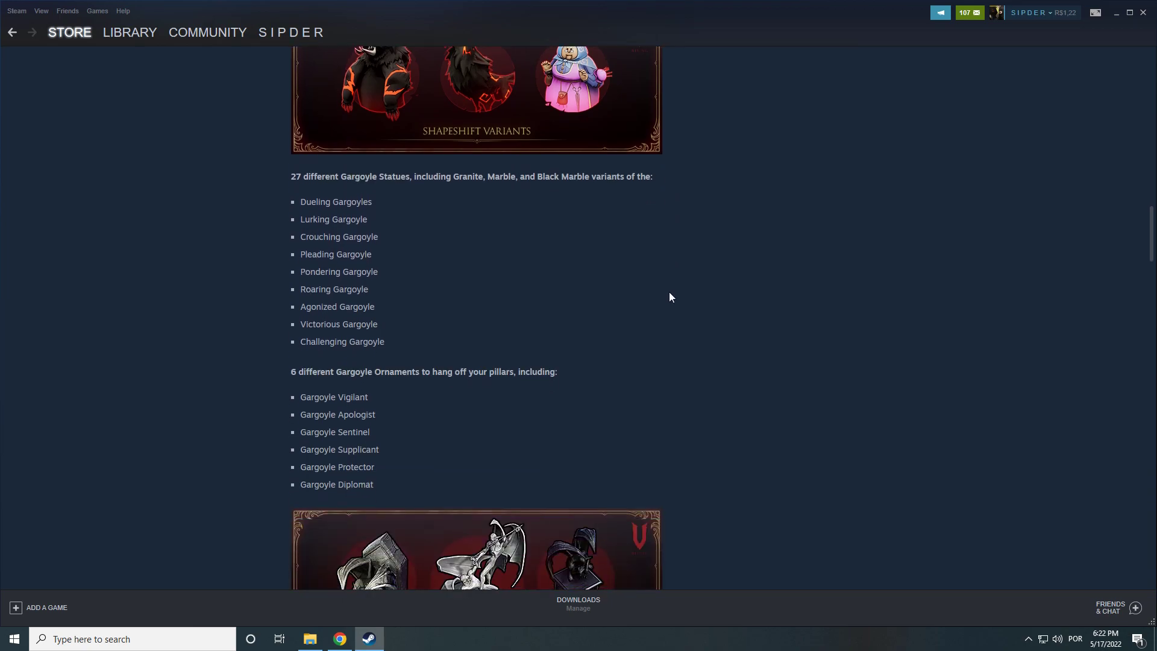
pyautogui.scroll(-2, 669, 292)
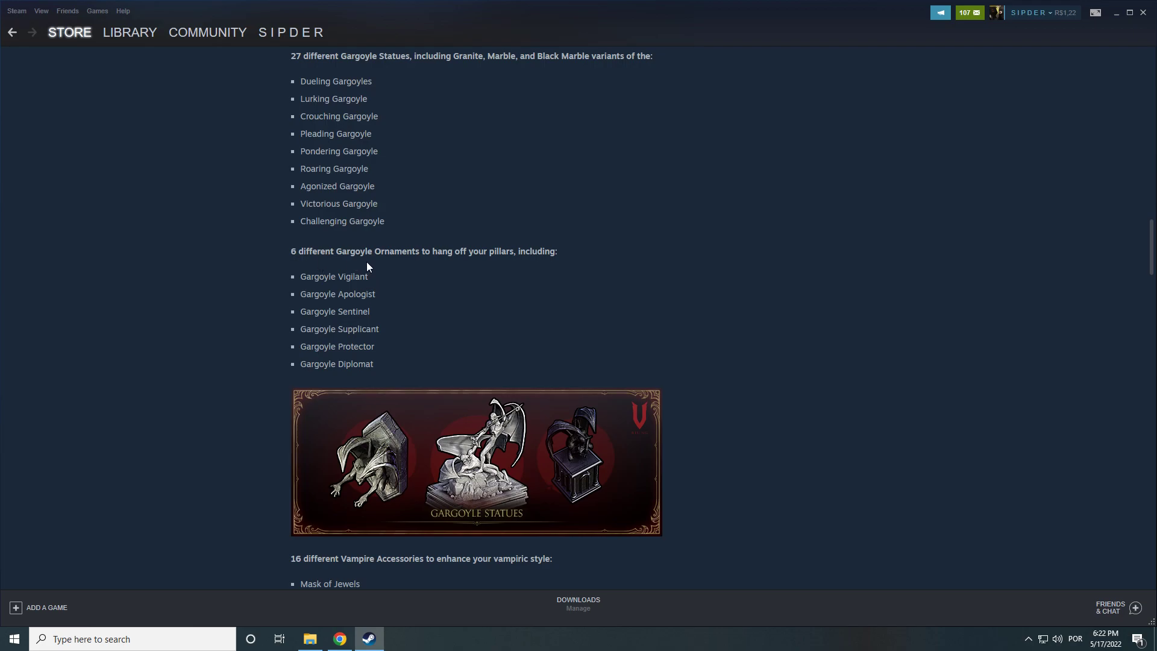
pyautogui.scroll(-3, 648, 264)
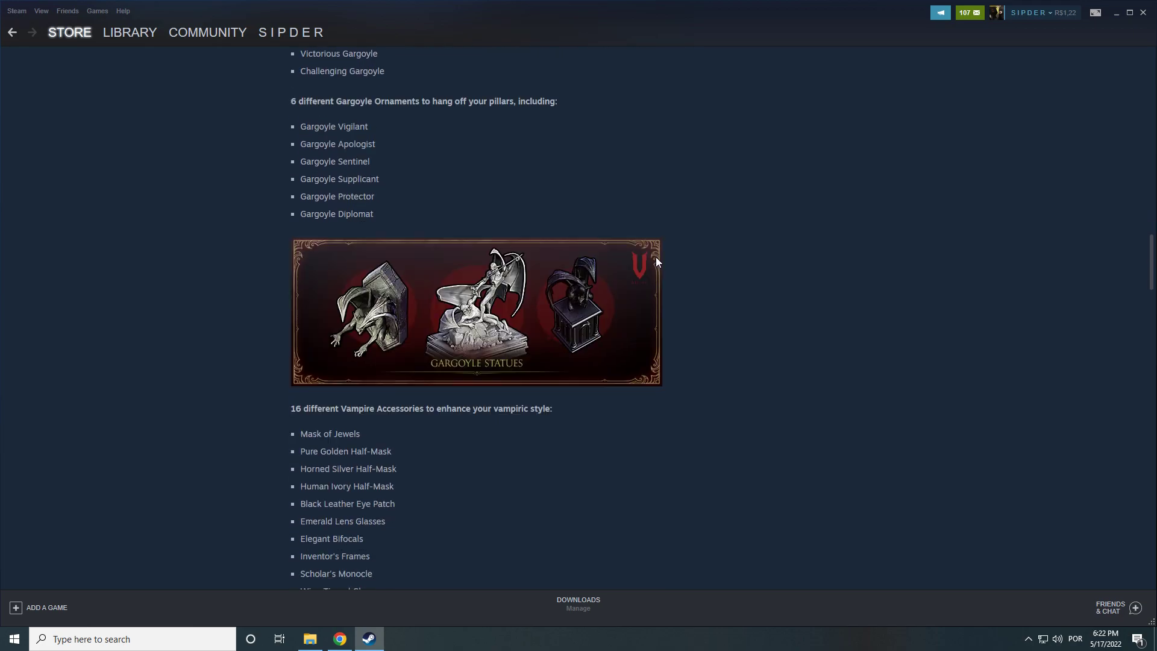
pyautogui.scroll(-2, 650, 264)
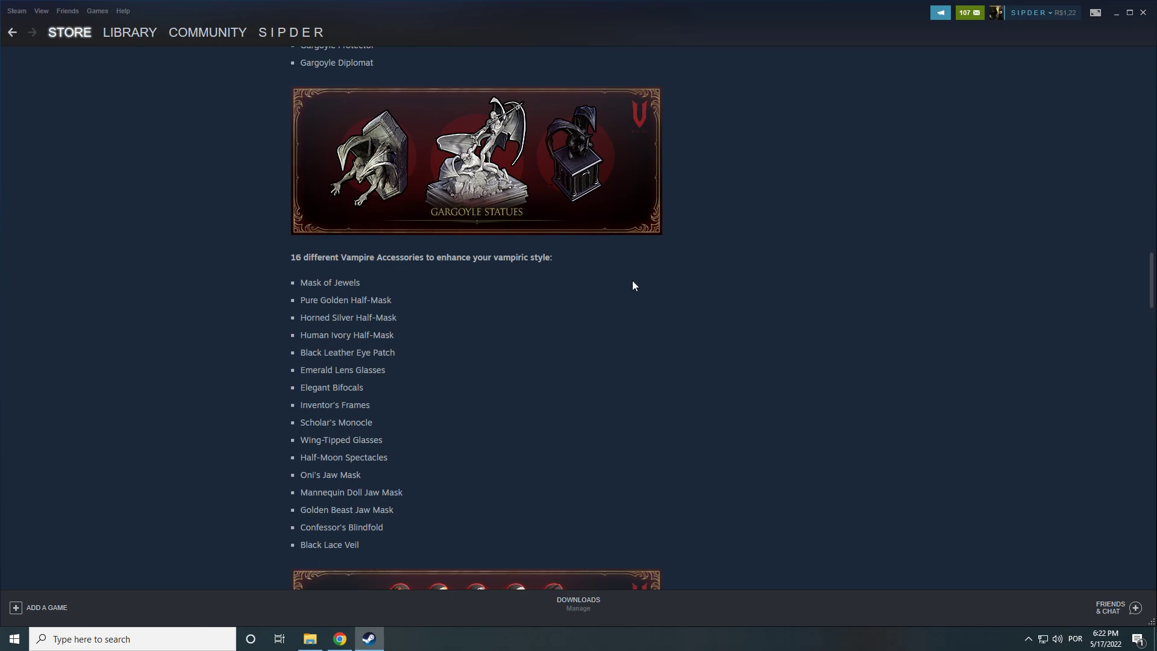
pyautogui.scroll(-3, 632, 284)
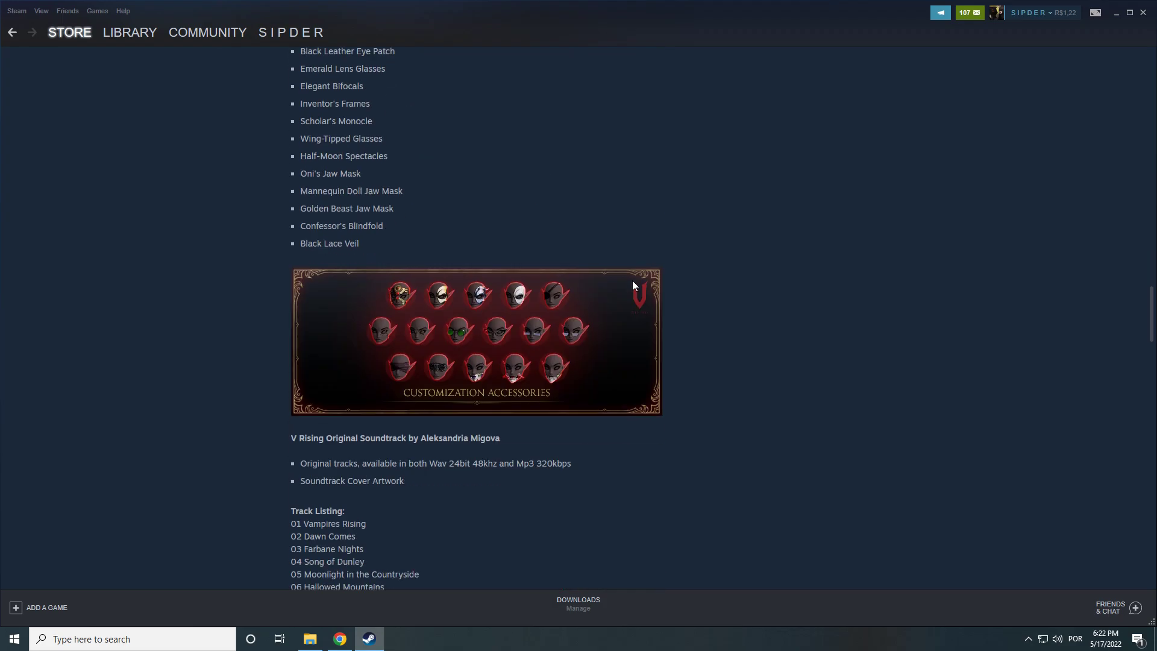
pyautogui.scroll(-2, 631, 284)
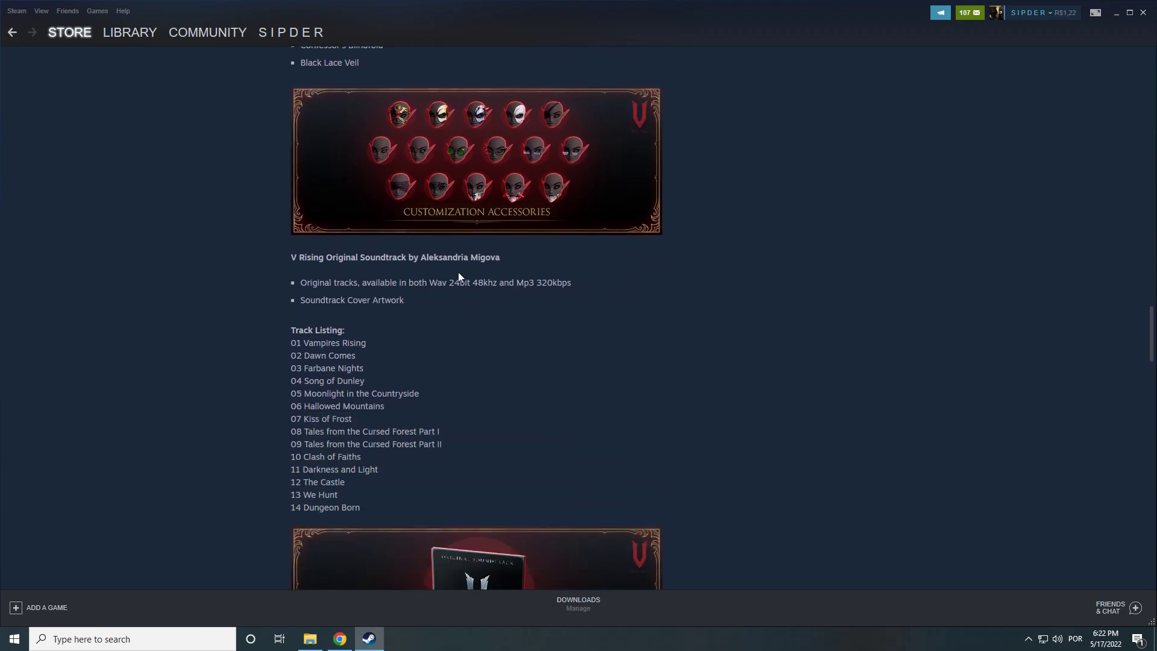
pyautogui.scroll(-3, 596, 271)
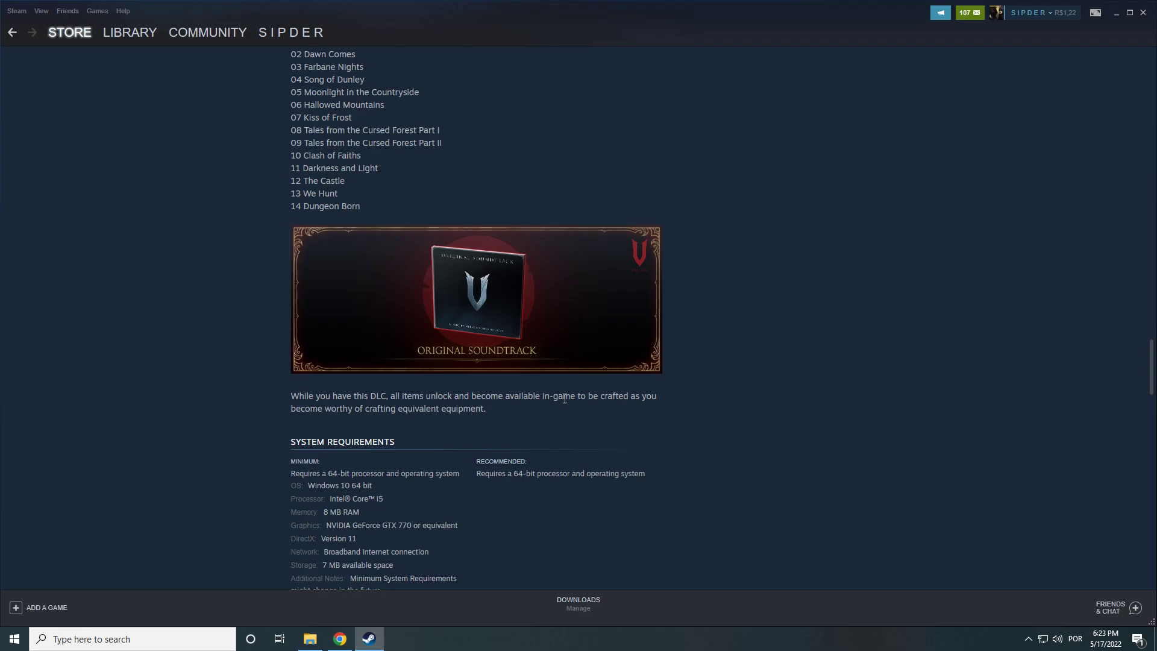
pyautogui.scroll(5, 705, 449)
pyautogui.scroll(5, 708, 447)
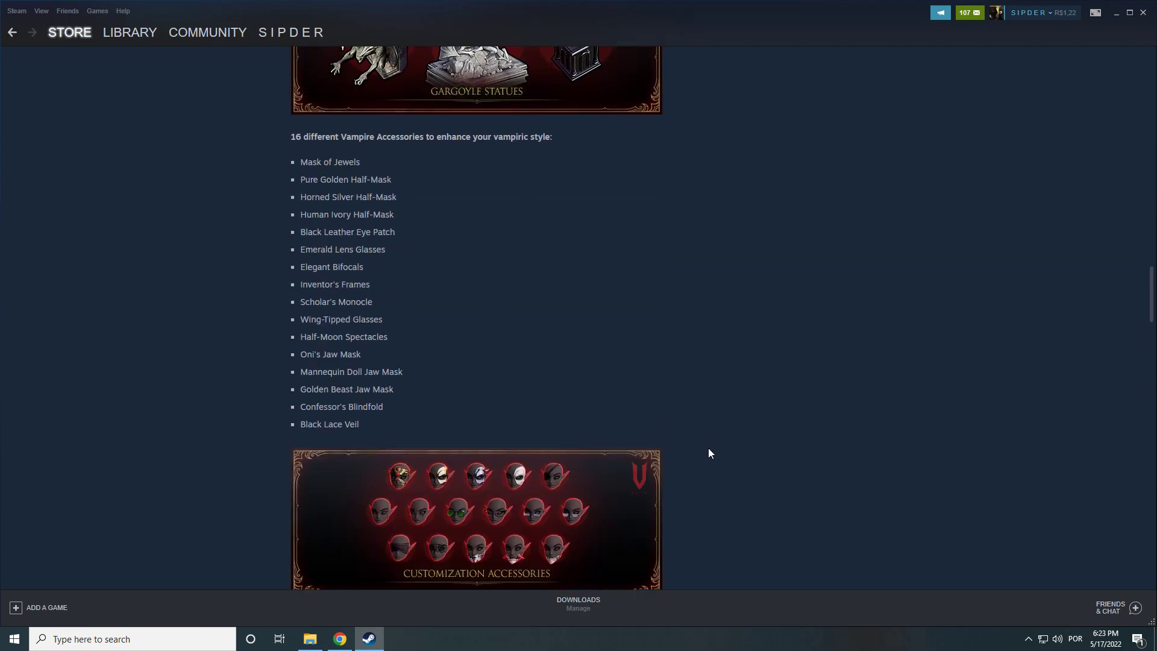